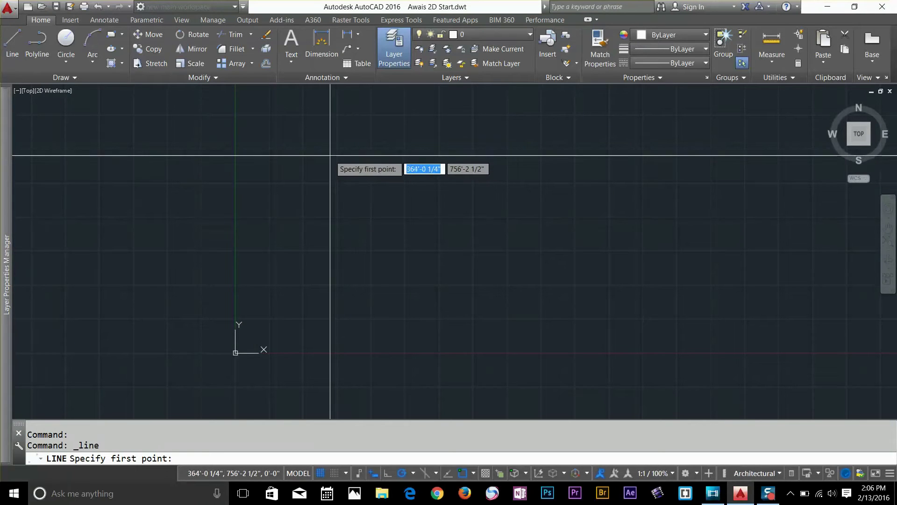
Draw a three-segment stepped shape on the left with the LINE command
left_click(330, 233)
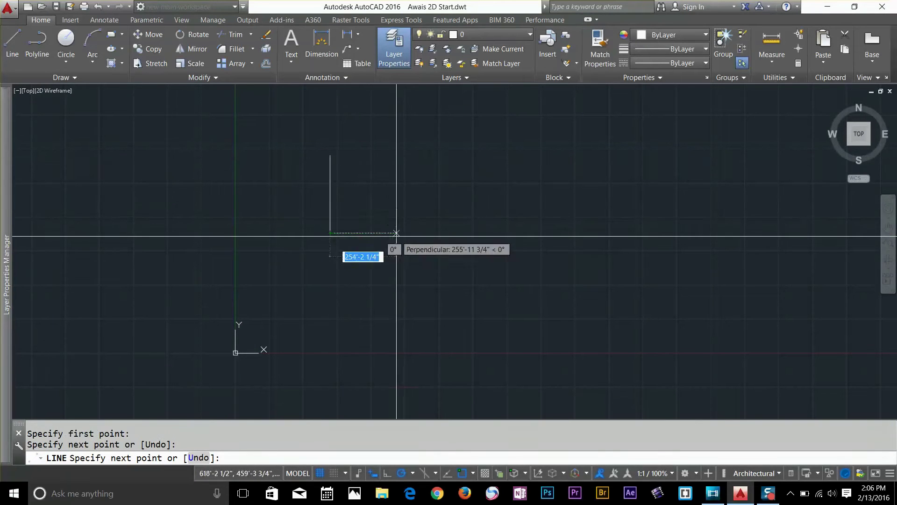
left_click(397, 233)
left_click(397, 314)
key("Return")
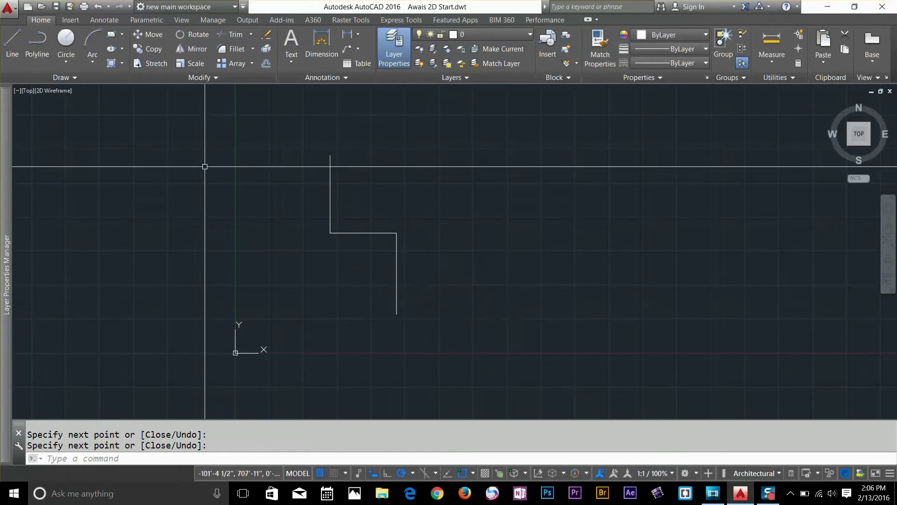
Draw a matching stepped shape on the right as a single polyline
left_click(457, 155)
left_click(457, 246)
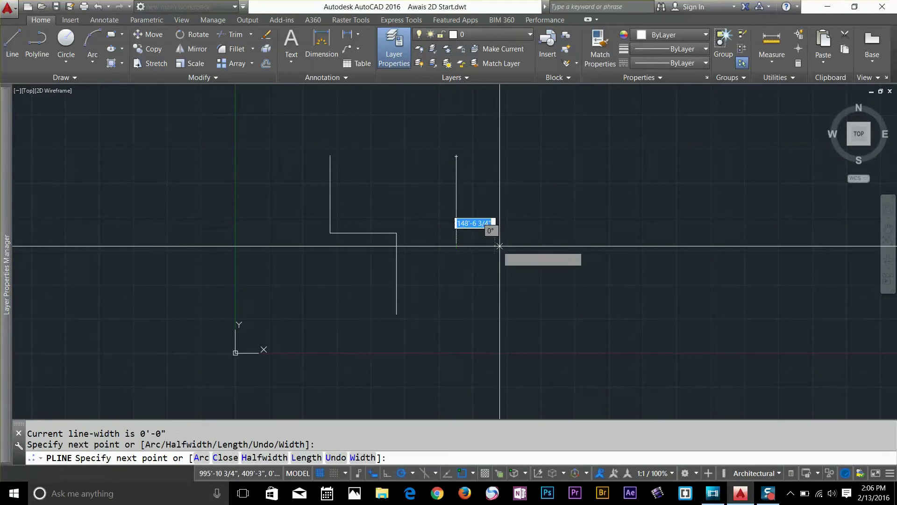
left_click(528, 246)
left_click(528, 325)
key("Return")
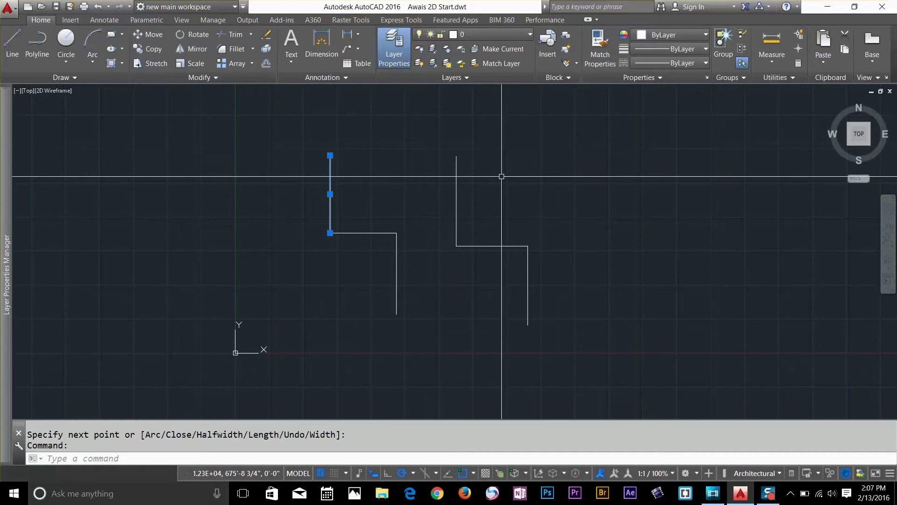
Move the right-hand stepped polyline up and to the right
key("Escape")
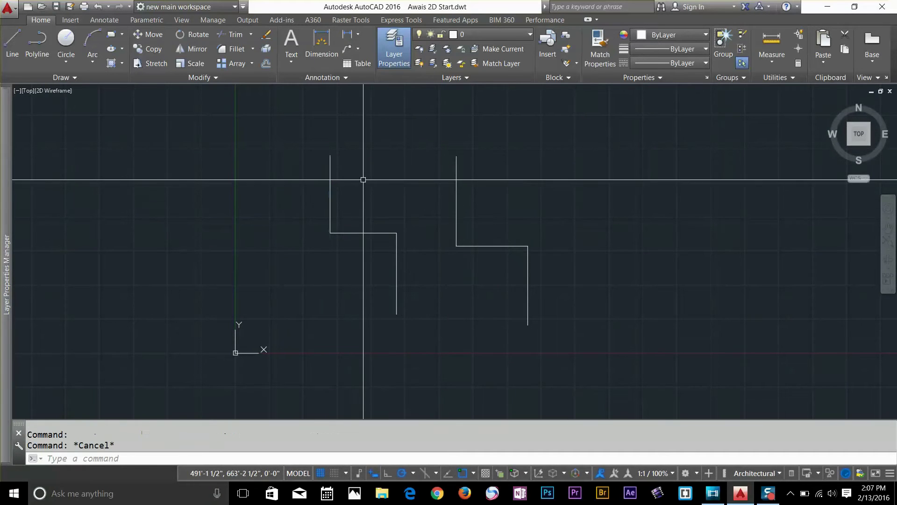
left_click(456, 177)
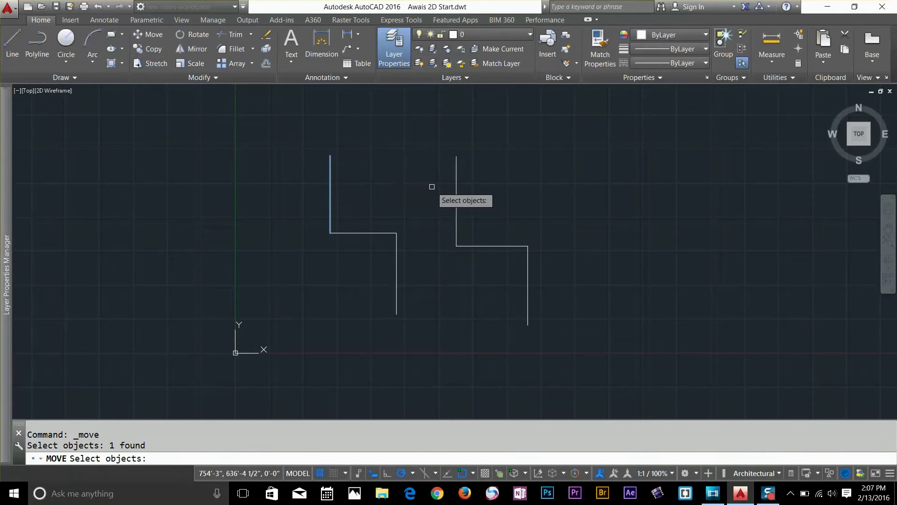
middle_click_drag(596, 186, 447, 236)
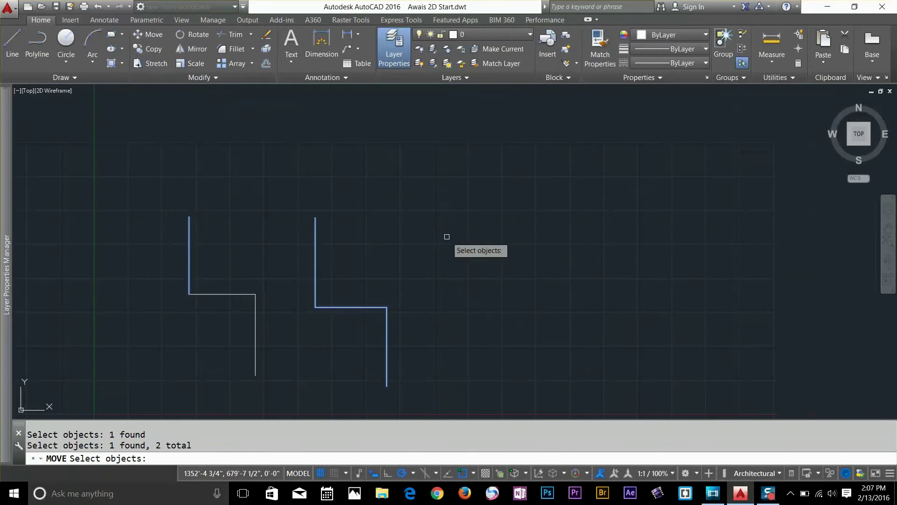
key("Return")
key("Return")
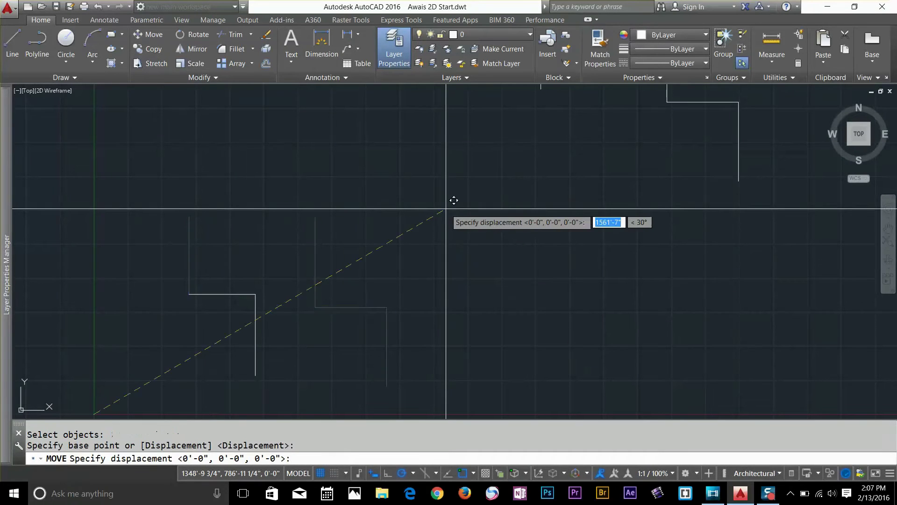
scroll(372, 244, "up", 1)
middle_click_drag(311, 273, 279, 306)
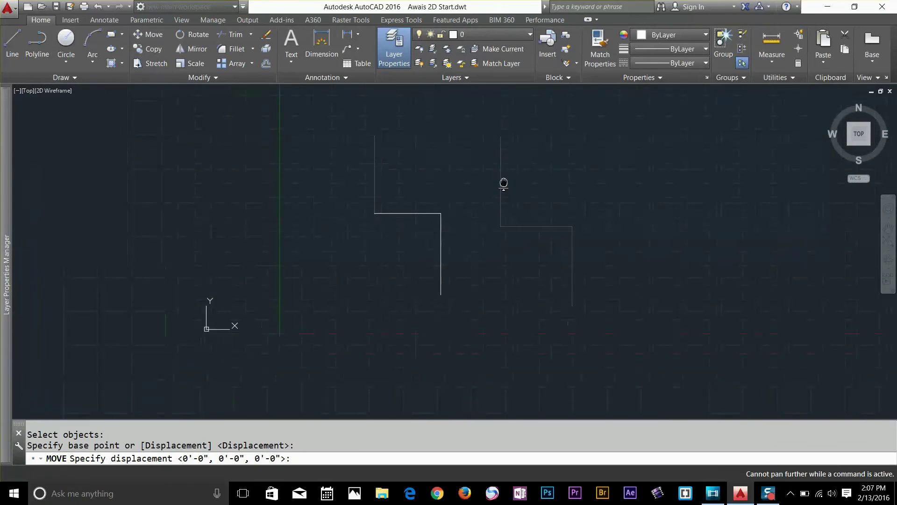
middle_click_drag(503, 183, 491, 200)
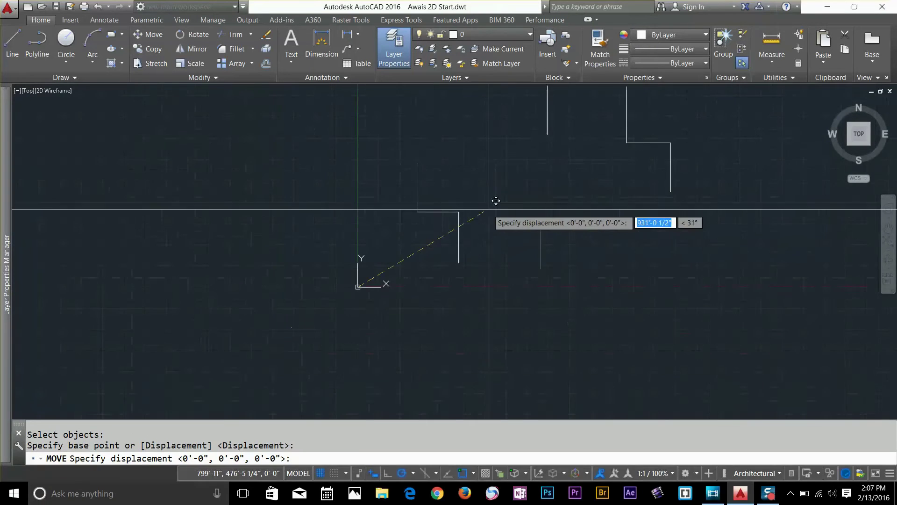
left_click(403, 253)
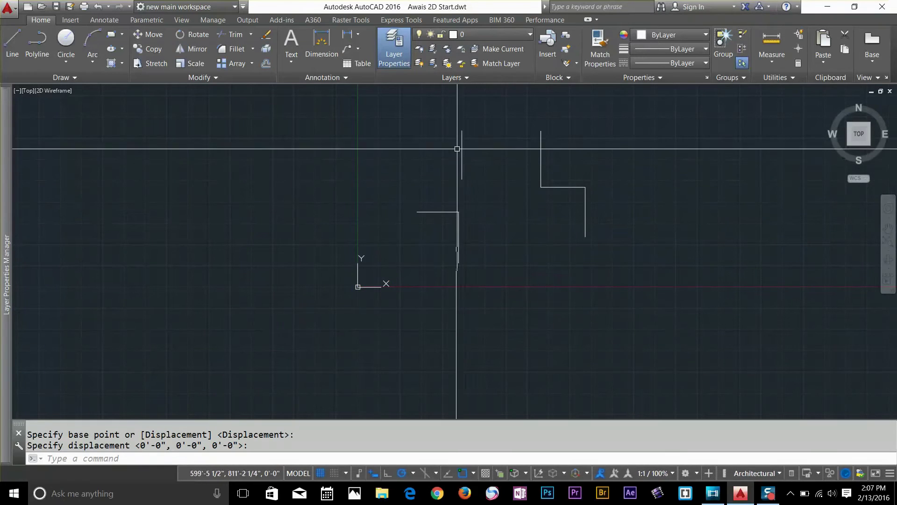
Crossing-select both stepped shapes and delete them, leaving the drawing empty
scroll(448, 297, "down", 2)
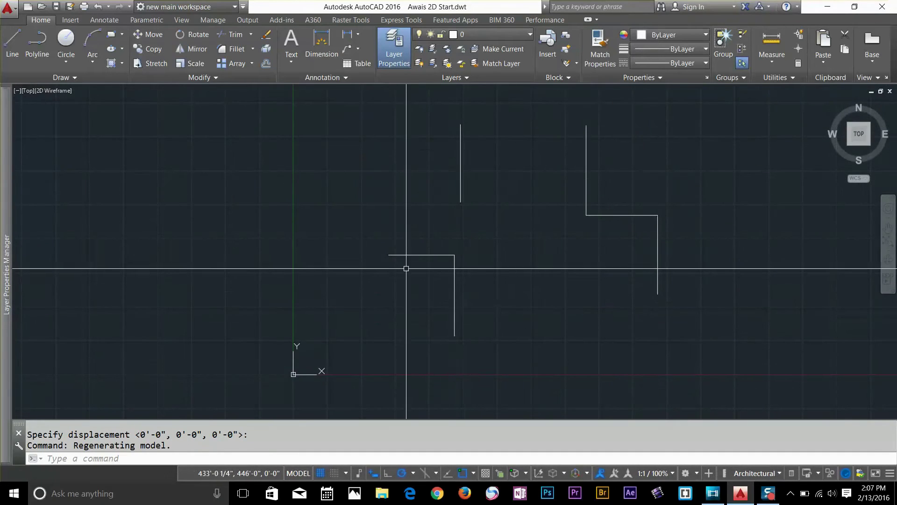
scroll(340, 255, "down", 2)
left_click(561, 174)
left_click(397, 283)
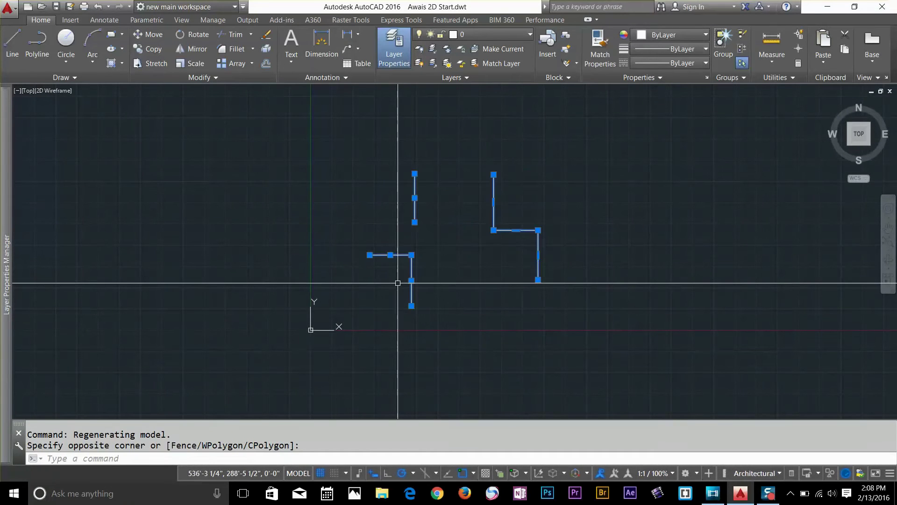
key("Delete")
middle_click_drag(369, 241, 408, 183)
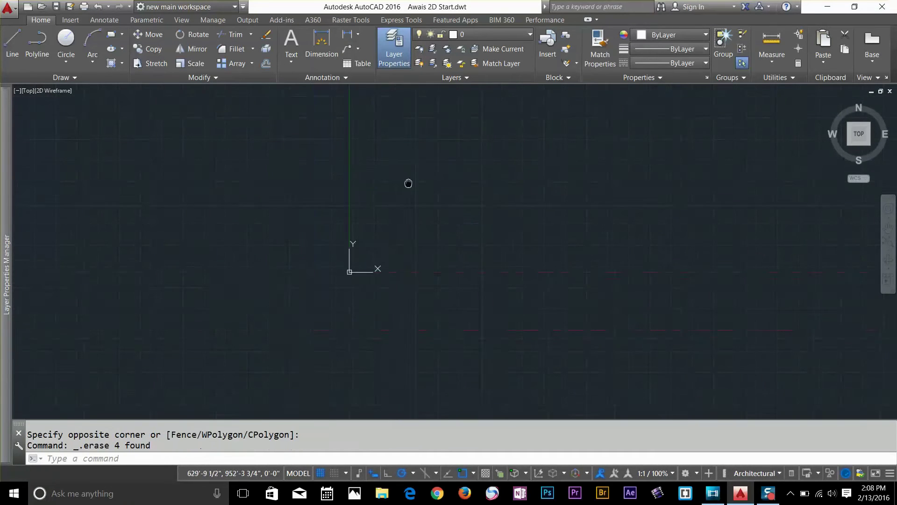
left_click(46, 41)
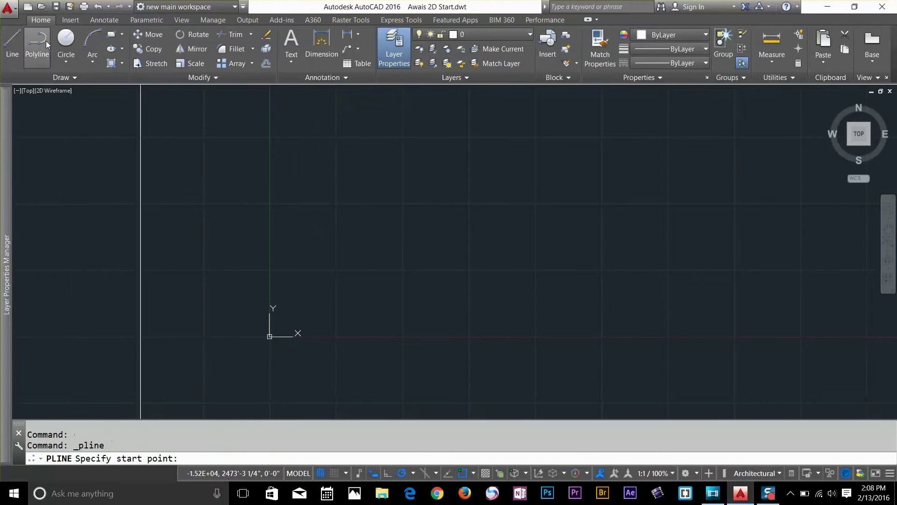
Start a new polyline with three straight zigzag segments
left_click(360, 185)
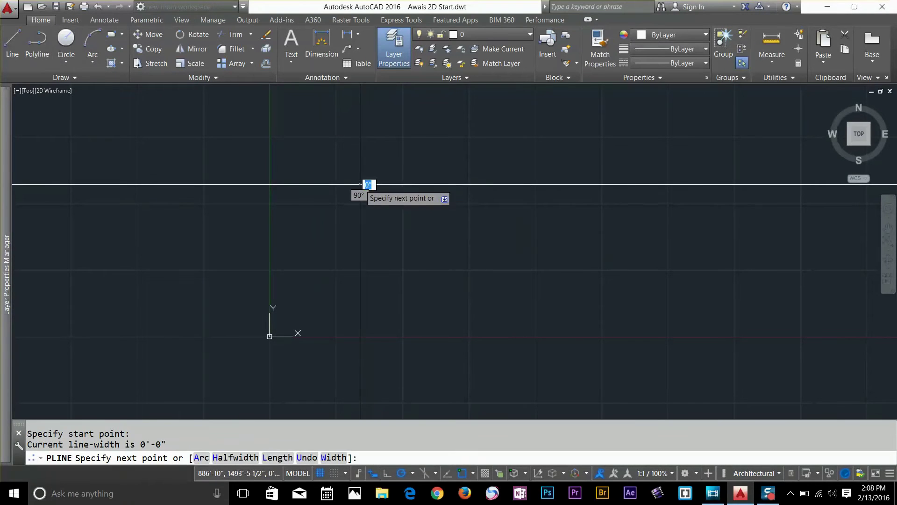
left_click(408, 241)
left_click(476, 186)
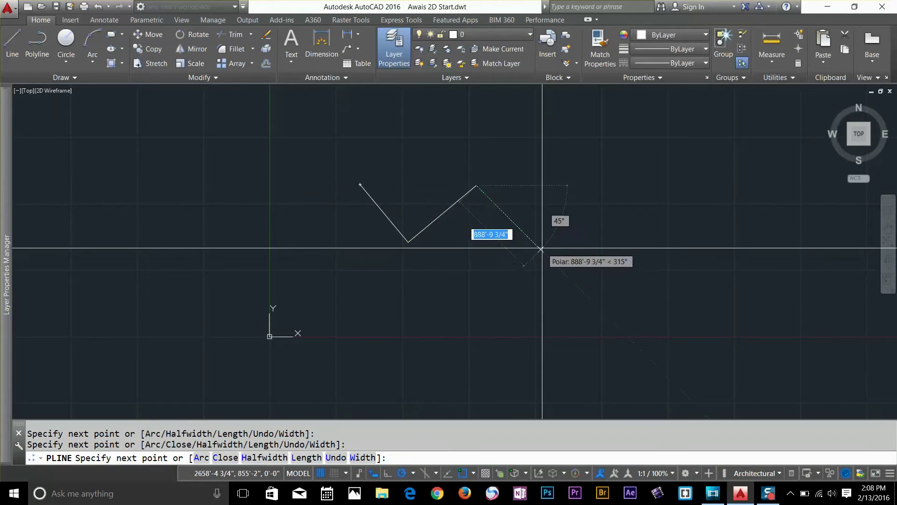
left_click(540, 249)
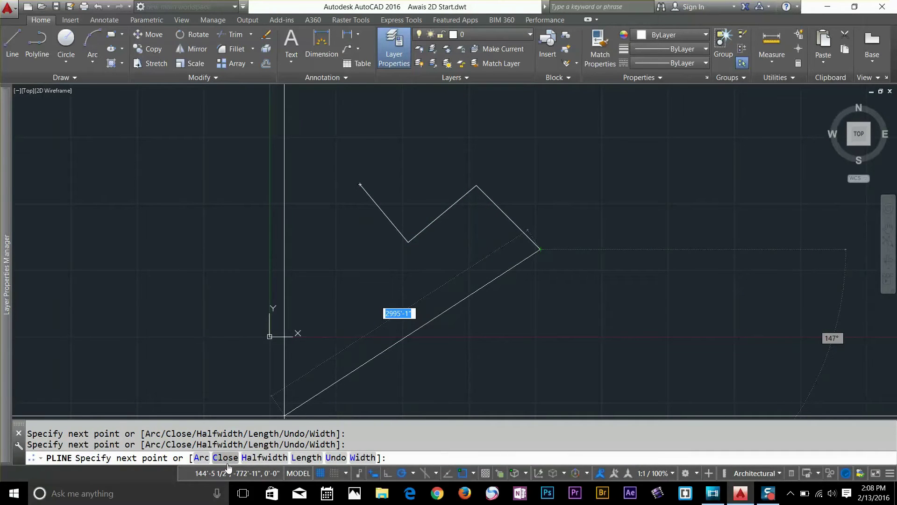
Continue the polyline in arc mode with two arc segments
left_click(201, 457)
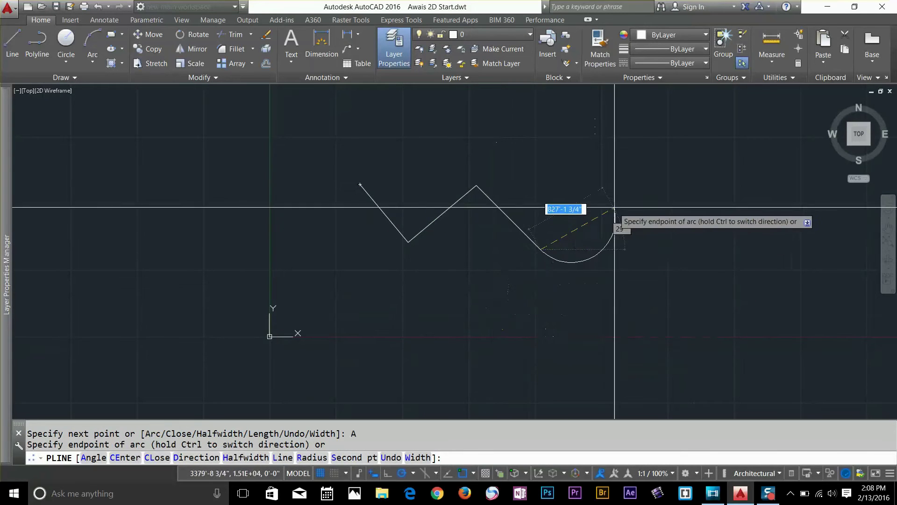
left_click(635, 229)
left_click(728, 240)
left_click(793, 197)
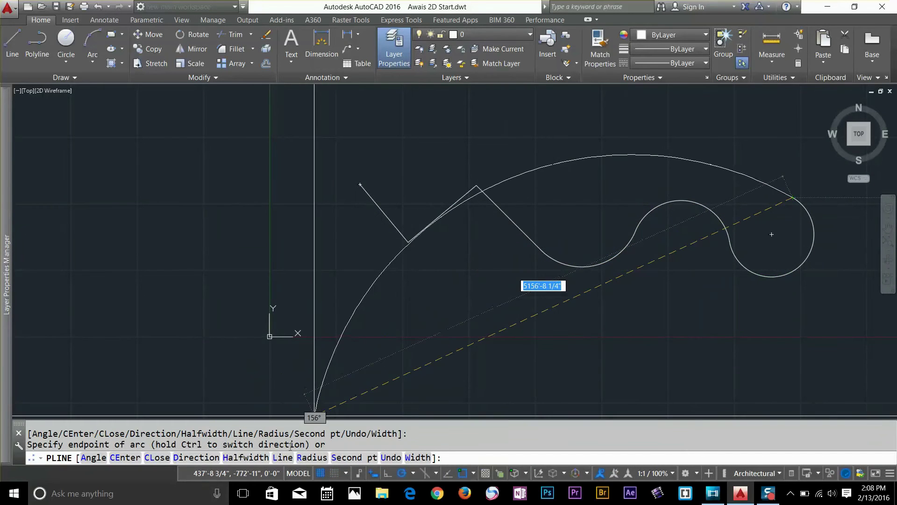
Add a straight top segment and close the polyline back to its start
left_click(283, 457)
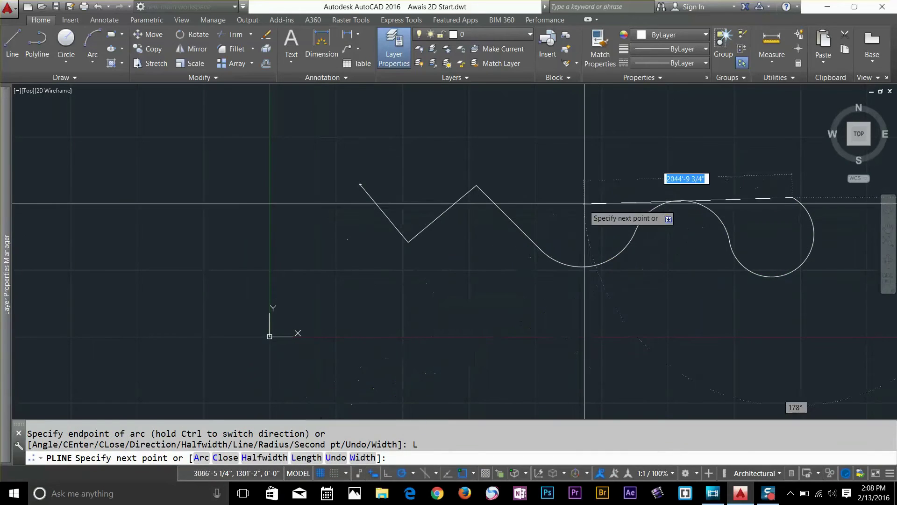
left_click(426, 142)
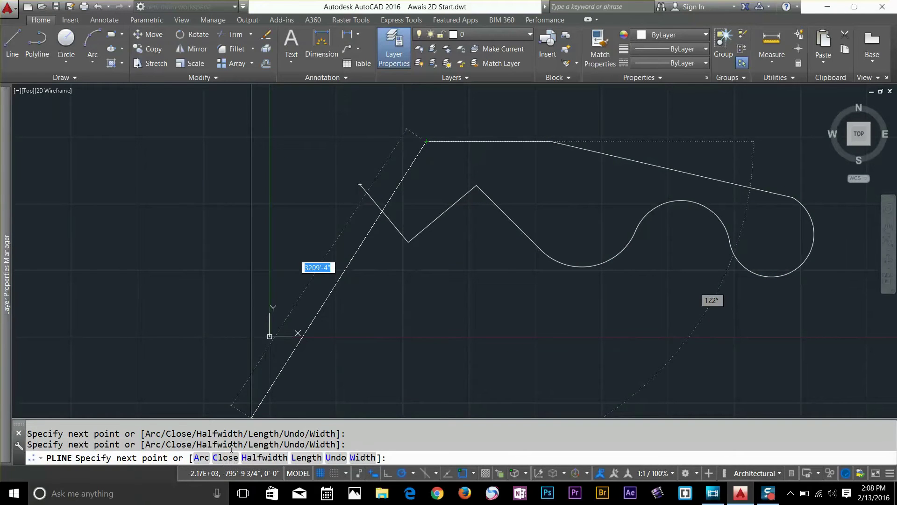
left_click(220, 459)
mouse_move(416, 244)
middle_mouse_down()
mouse_move(623, 197)
mouse_move(472, 202)
middle_mouse_up()
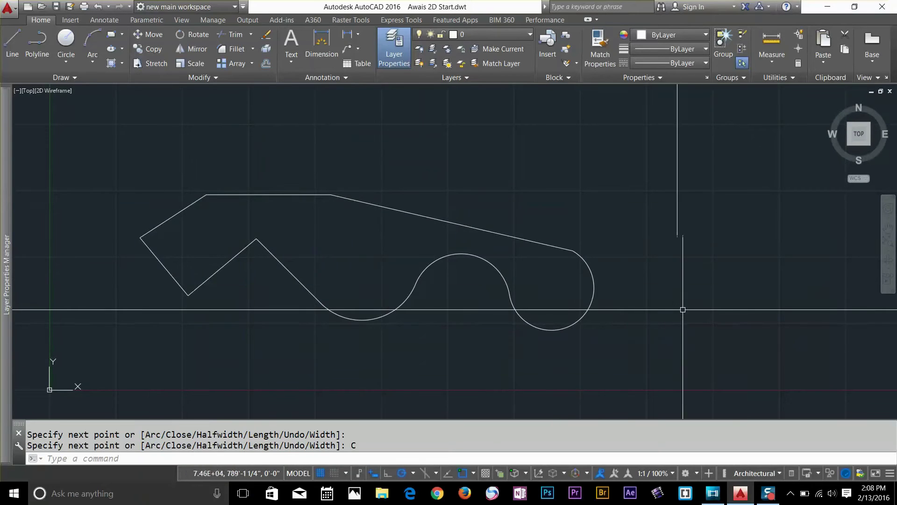
End the command, select the closed polyline, and show the grip options for its upper arc
key("Return")
left_click(430, 216)
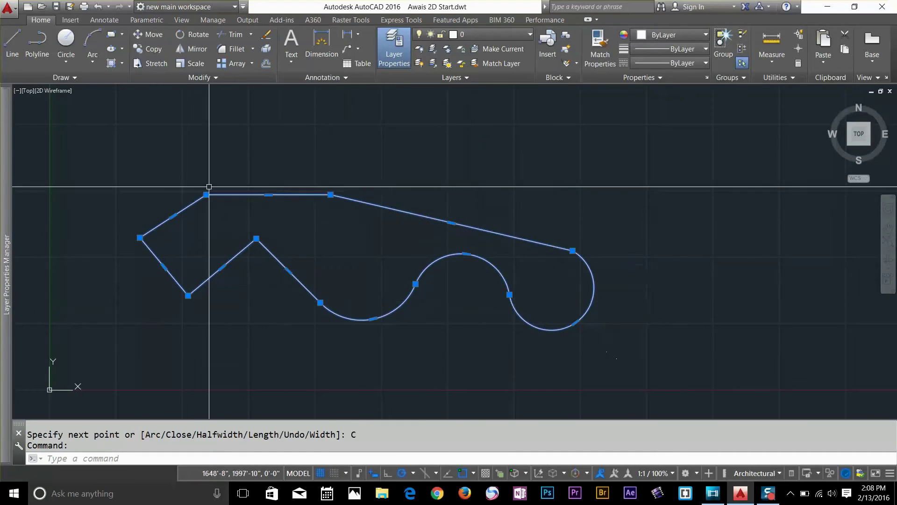
middle_click_drag(473, 264, 486, 217)
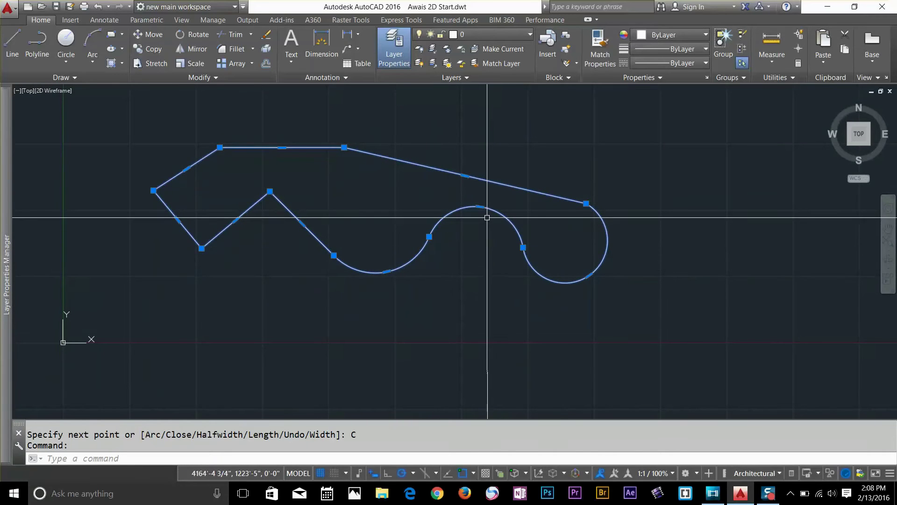
mouse_move(480, 206)
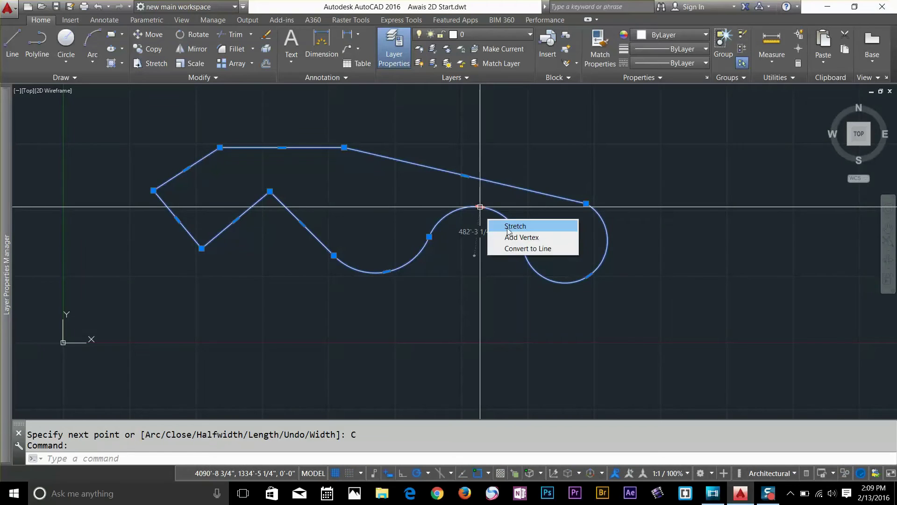
Straighten the upper arc, and curve the long slanted top segment into an upward-bulging arc
left_click(525, 249)
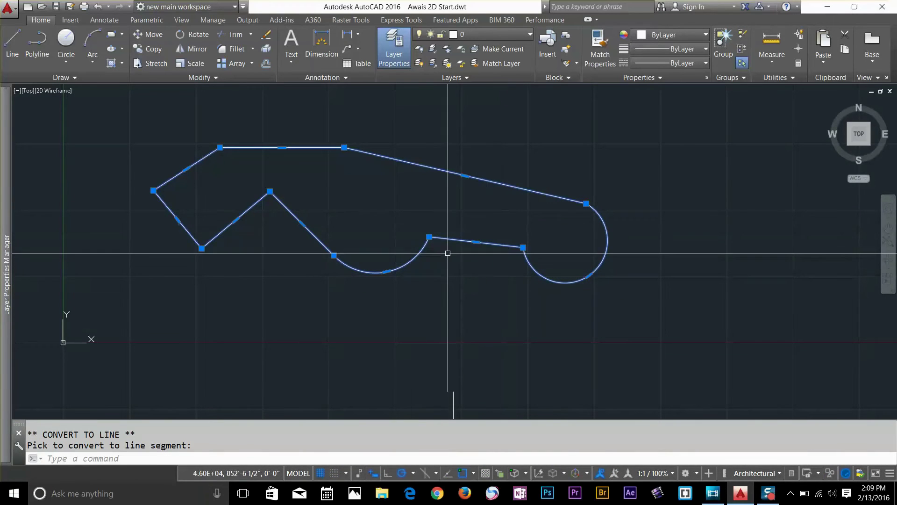
middle_click_drag(460, 171, 438, 275)
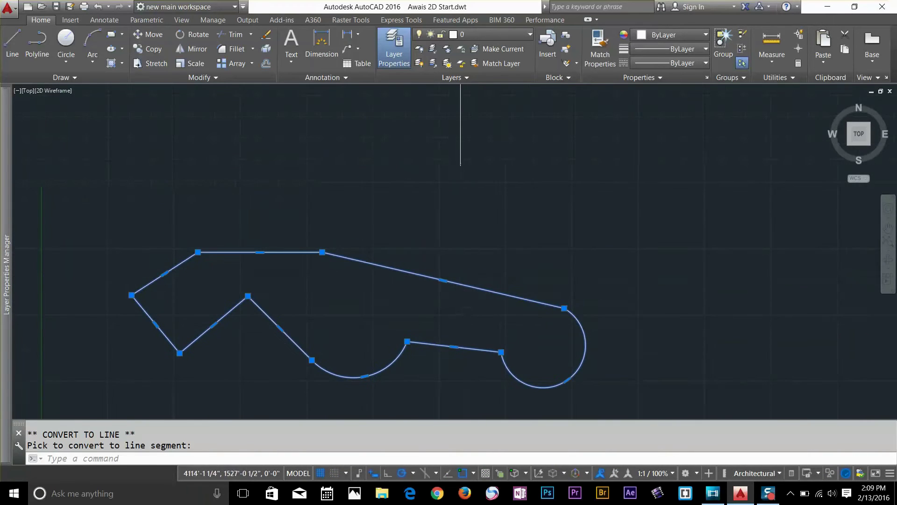
scroll(460, 290, "up", 2)
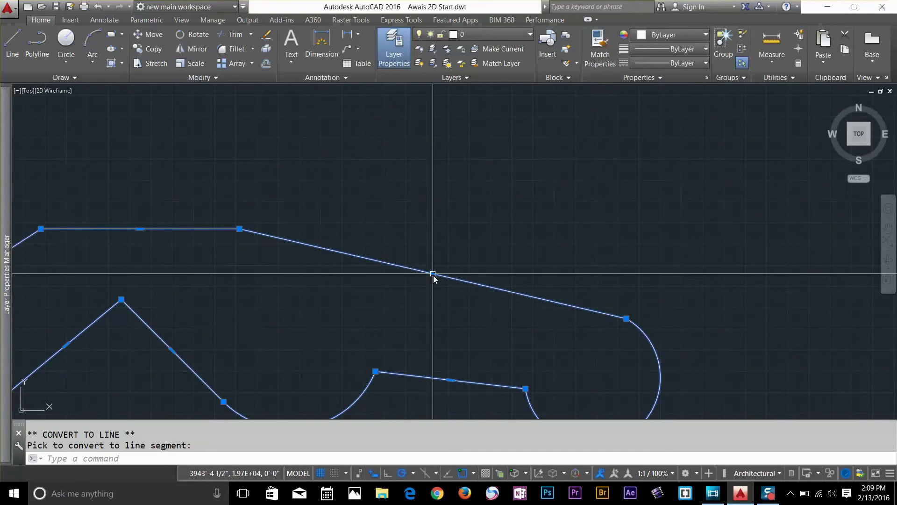
mouse_move(433, 274)
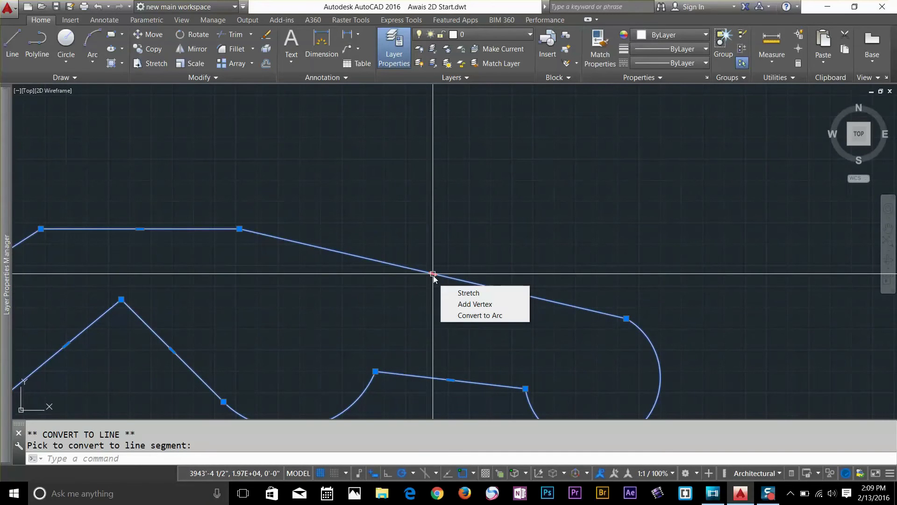
left_click(467, 315)
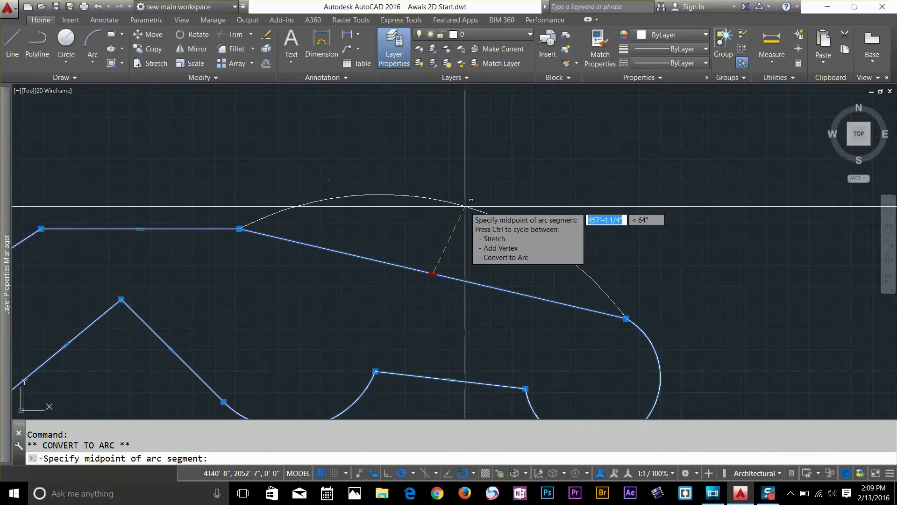
left_click(468, 195)
Add a new vertex on the top segment and pull it up into a peak
middle_click_drag(332, 297, 550, 259)
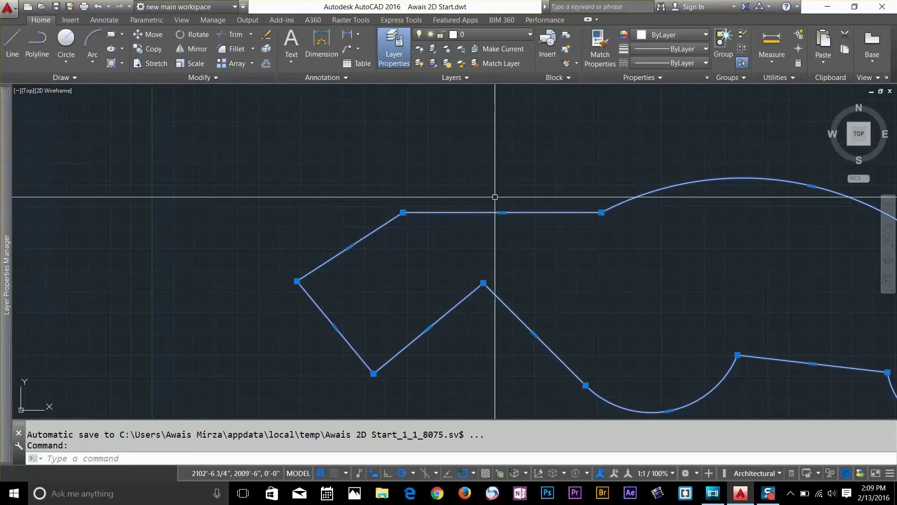
scroll(495, 196, "up", 2)
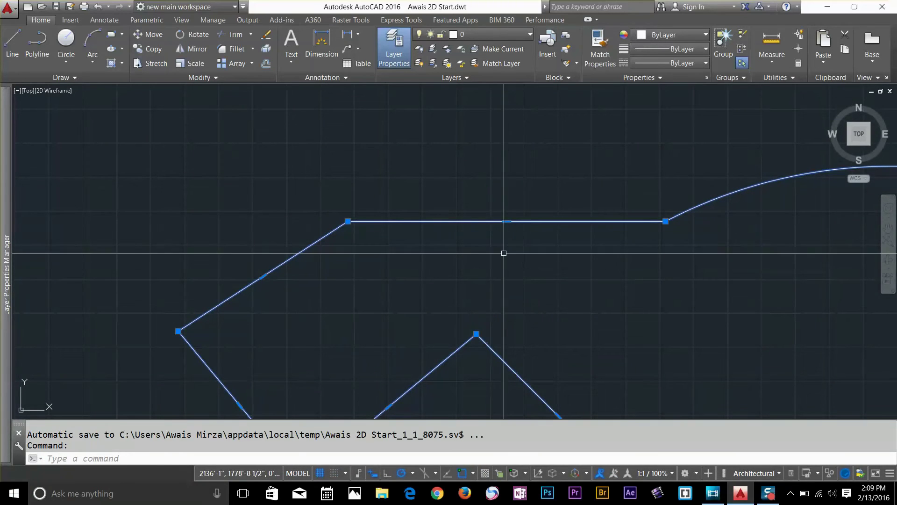
mouse_move(507, 221)
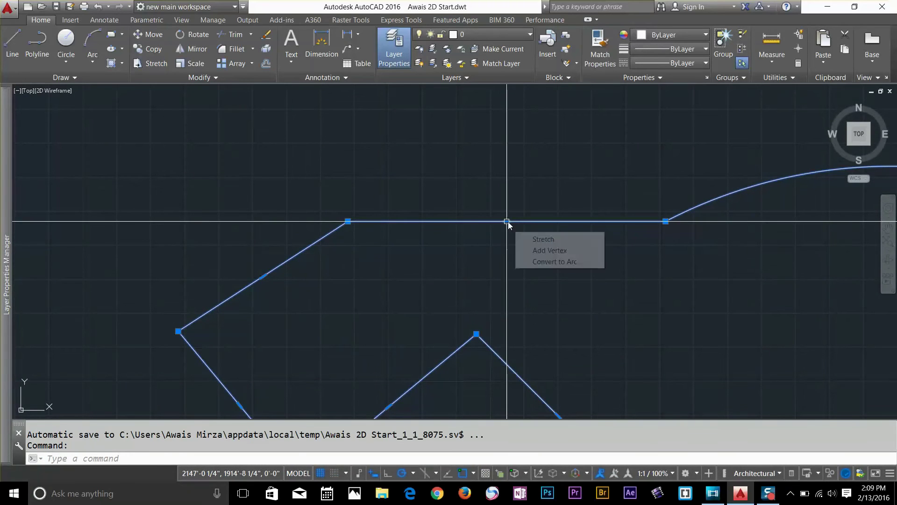
left_click(550, 251)
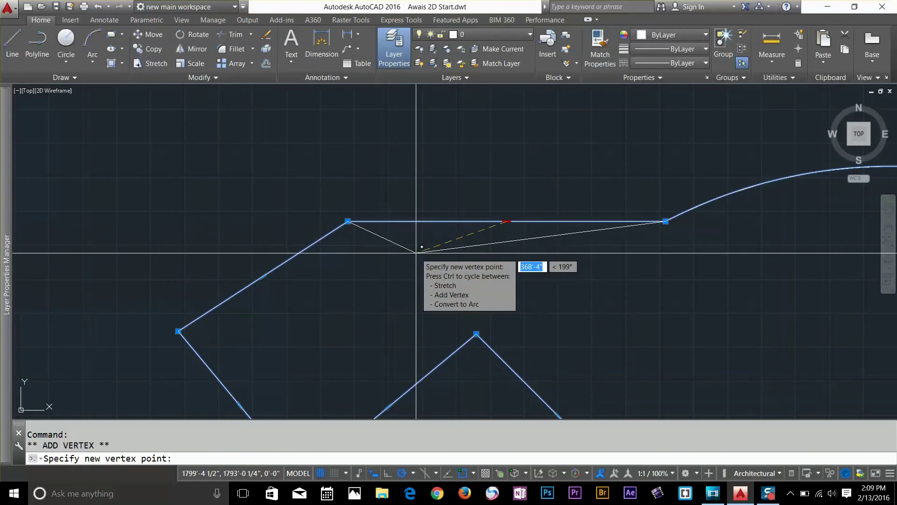
left_click(419, 179)
left_click(493, 212)
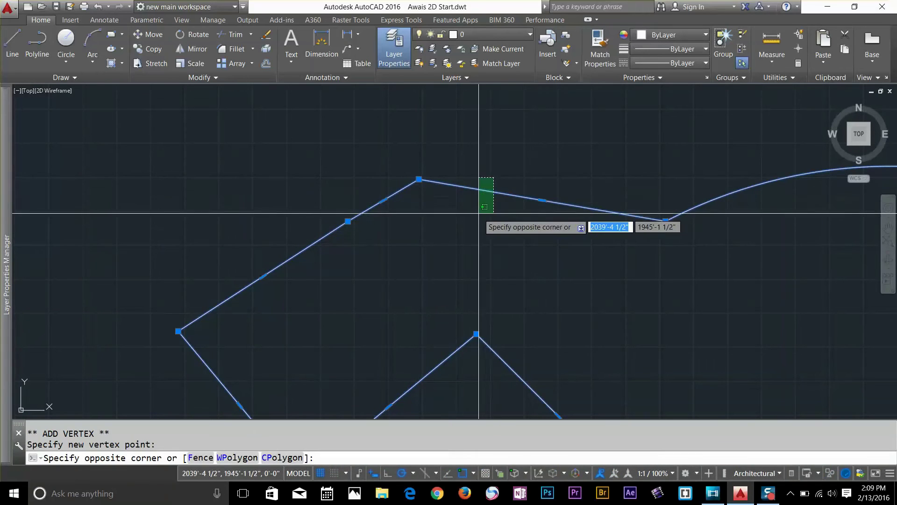
left_click(479, 180)
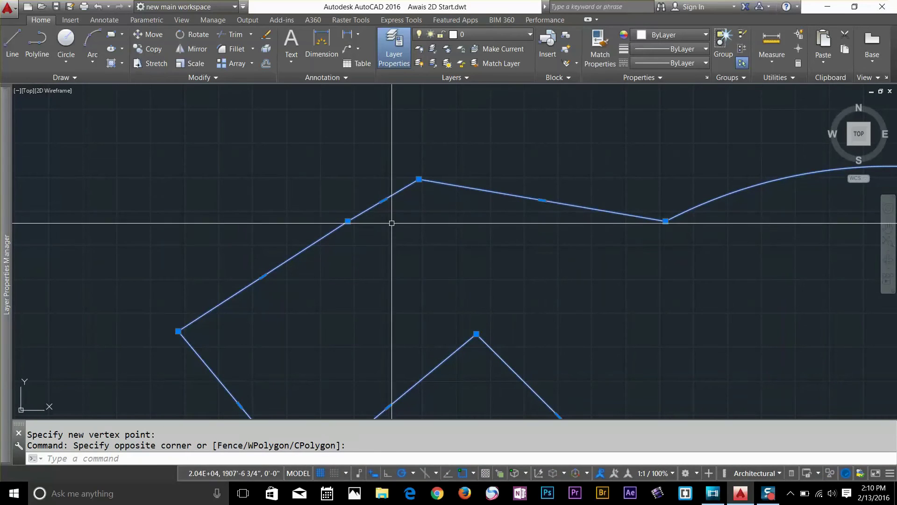
Convert the short segment before the peak into a small arc
mouse_move(383, 201)
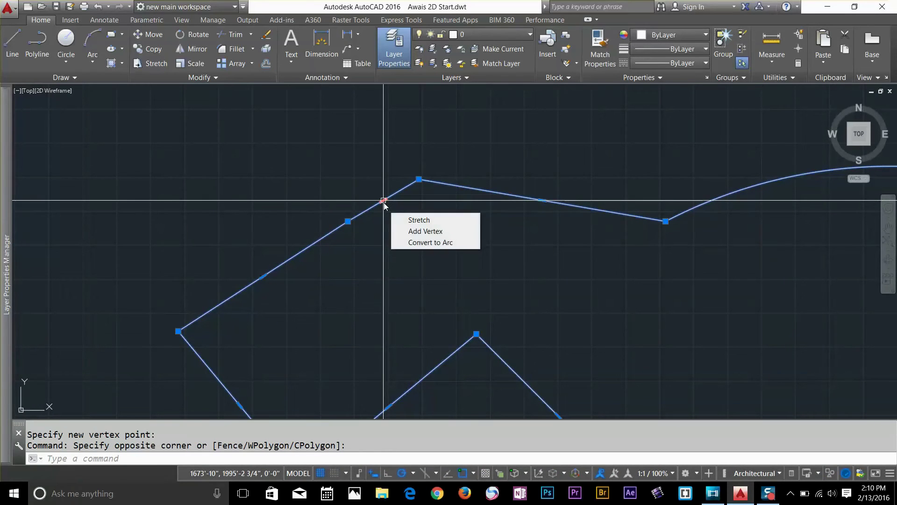
left_click(430, 242)
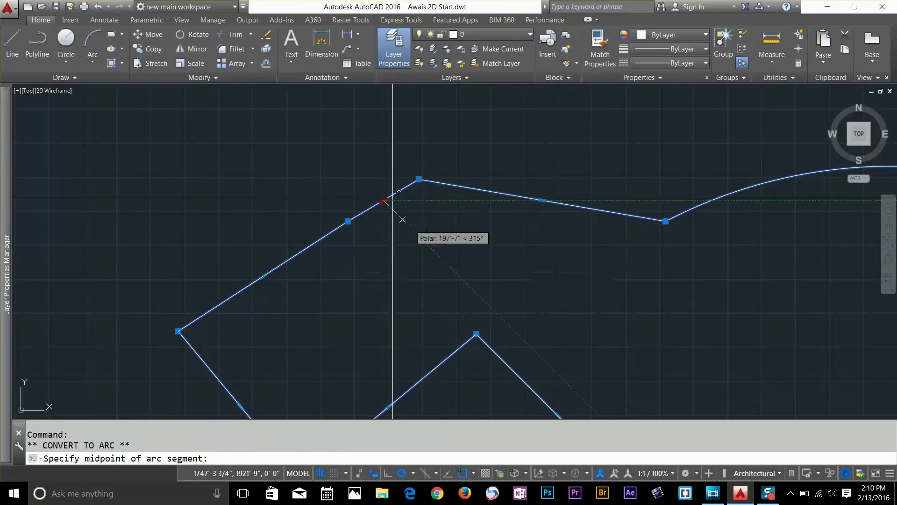
left_click(367, 168)
scroll(527, 244, "down", 4)
middle_click_drag(516, 225, 475, 122)
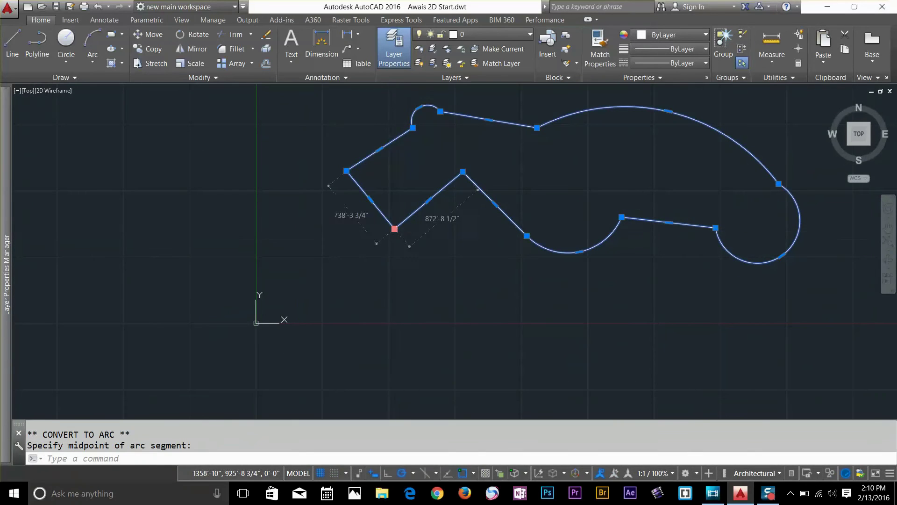
Stretch the lower zigzag vertex downward and the right vertex down and to the left
left_click(394, 228)
left_click(400, 293)
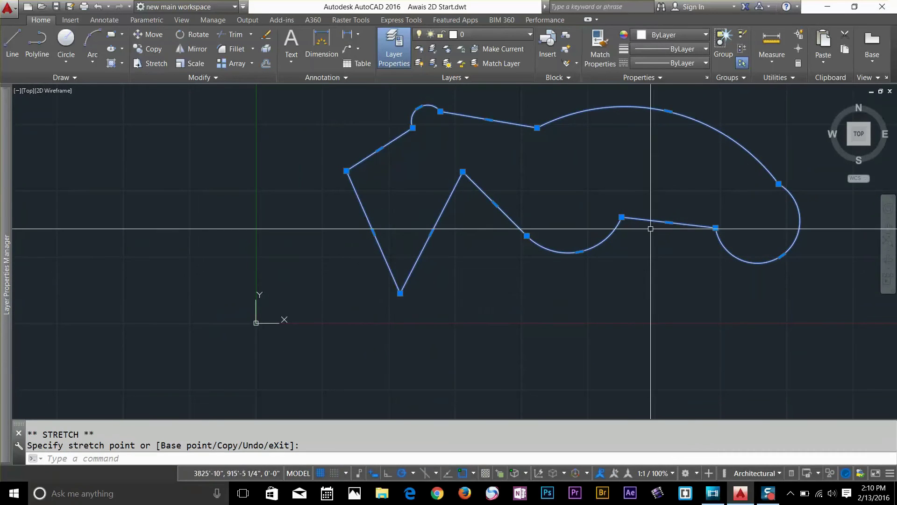
left_click(715, 228)
left_click(652, 273)
scroll(654, 271, "down", 3)
scroll(406, 321, "up", 1)
scroll(317, 343, "up", 4)
scroll(310, 266, "down", 2)
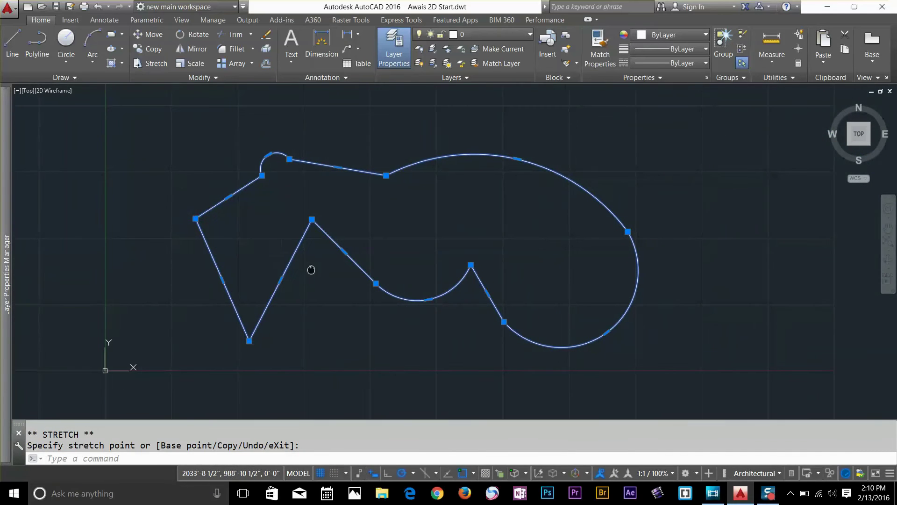
scroll(371, 275, "down", 2)
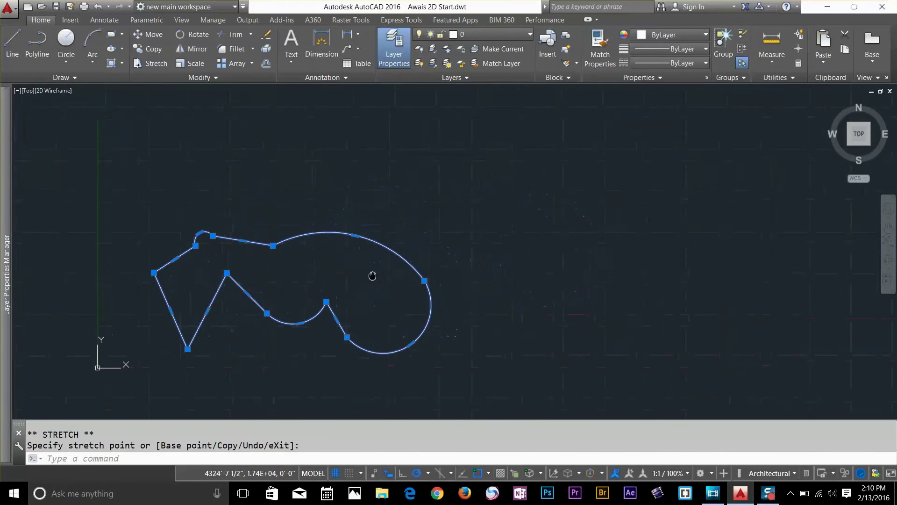
left_click(37, 56)
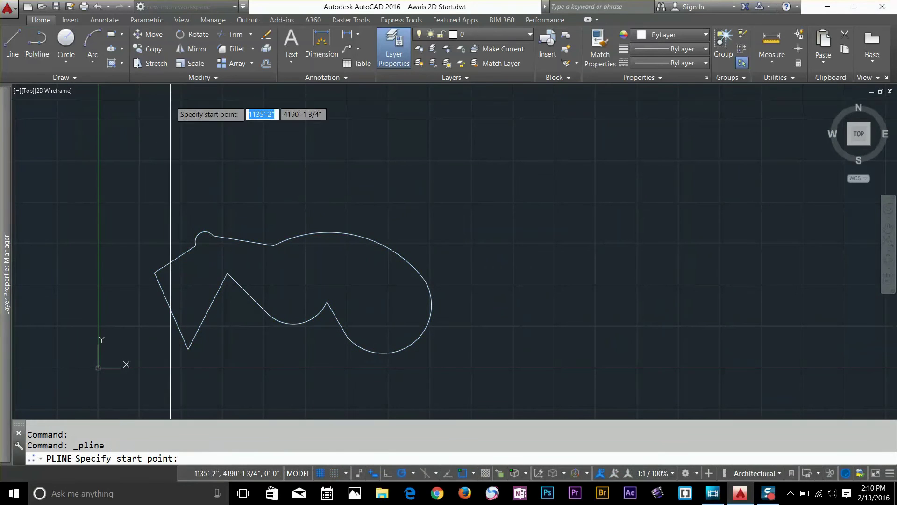
Start a new polyline with one thin segment, then set its width to 10' at both ends
left_click(475, 191)
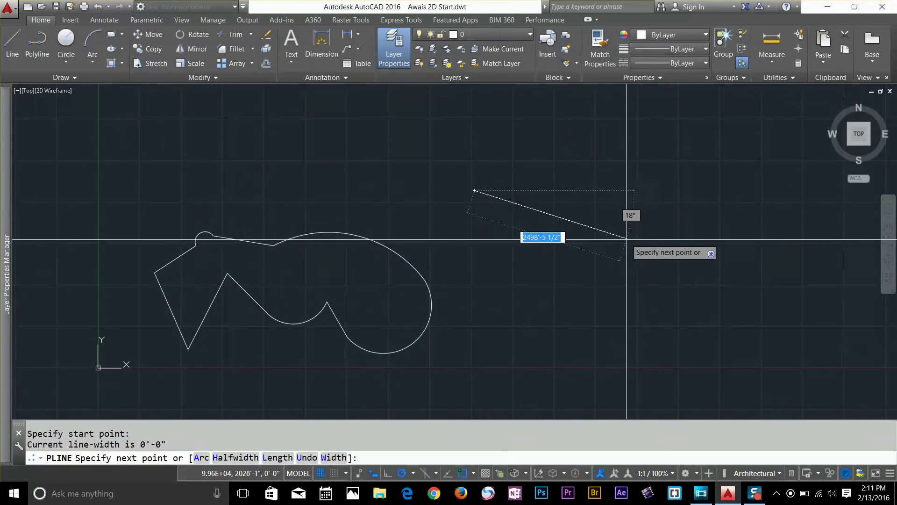
left_click(577, 246)
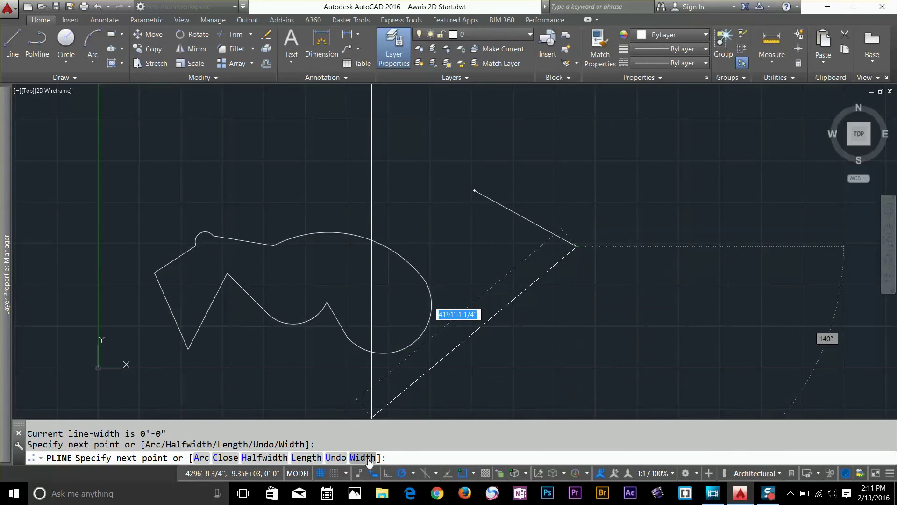
scroll(486, 304, "up", 5)
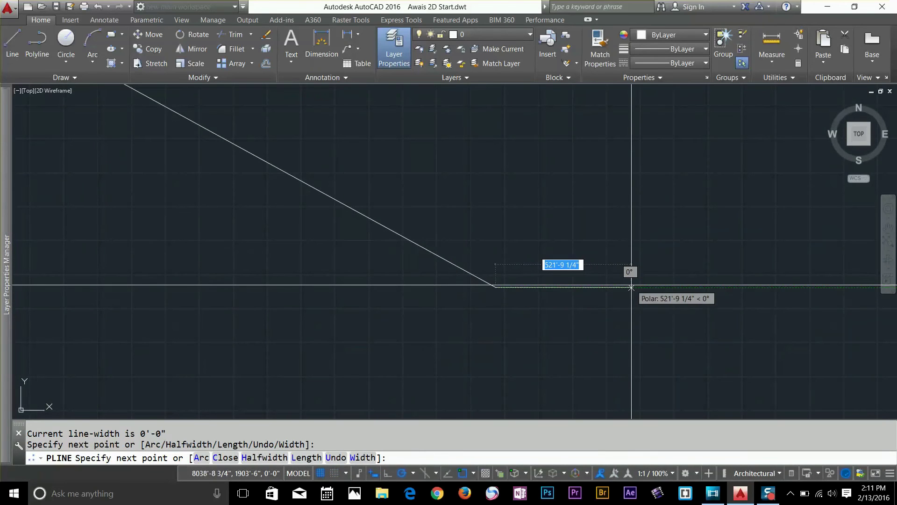
left_click(362, 457)
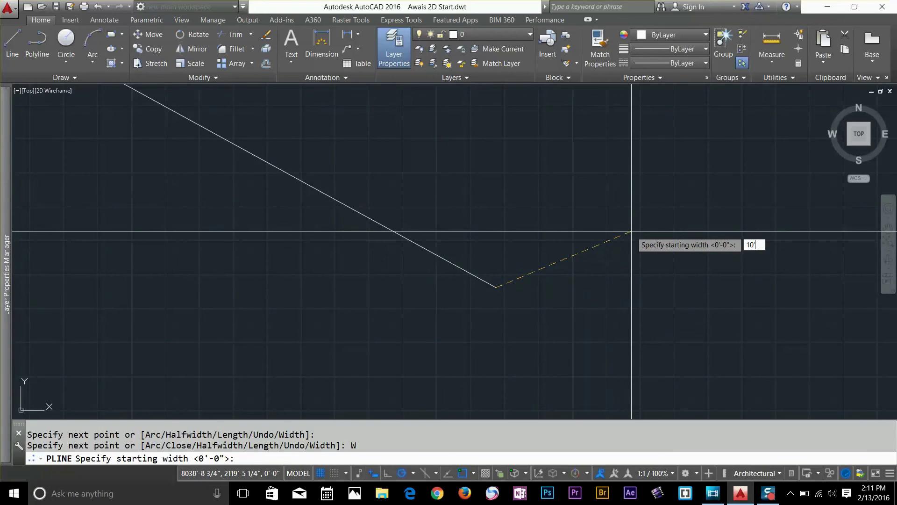
key("Return")
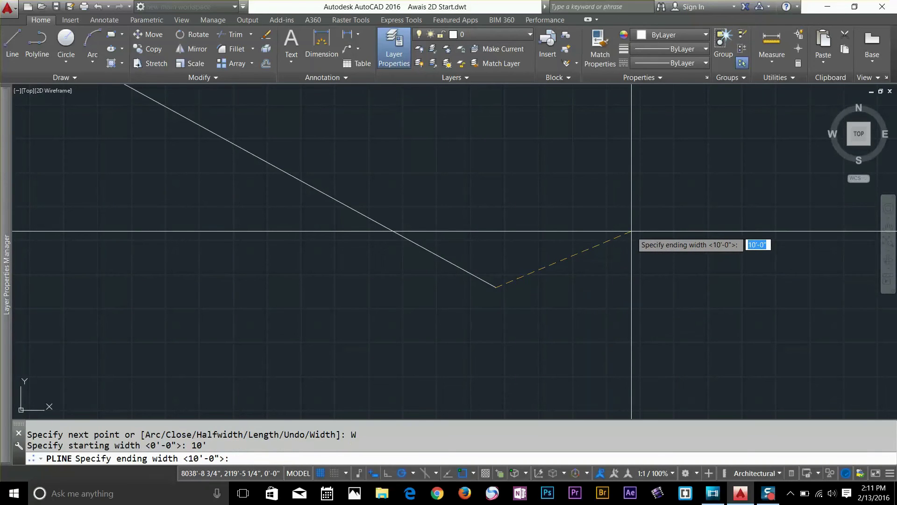
key("Return")
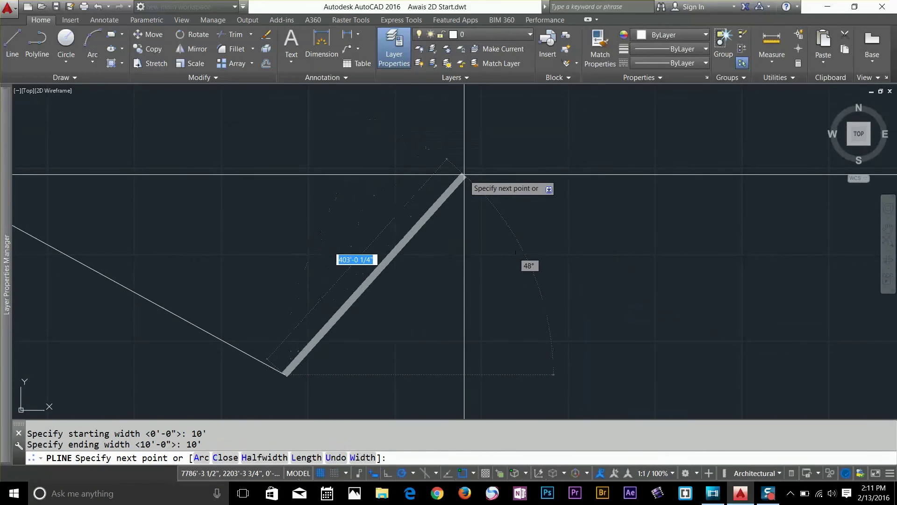
Continue the polyline with a 10'-wide zigzag of nine straight segments
scroll(380, 166, "down", 2)
mouse_move(362, 164)
middle_mouse_down()
mouse_move(389, 226)
mouse_move(384, 262)
middle_mouse_up()
left_click(383, 239)
left_click(433, 210)
left_click(441, 267)
left_click(513, 233)
left_click(540, 183)
left_click(572, 249)
left_click(465, 311)
left_click(511, 357)
left_click(638, 315)
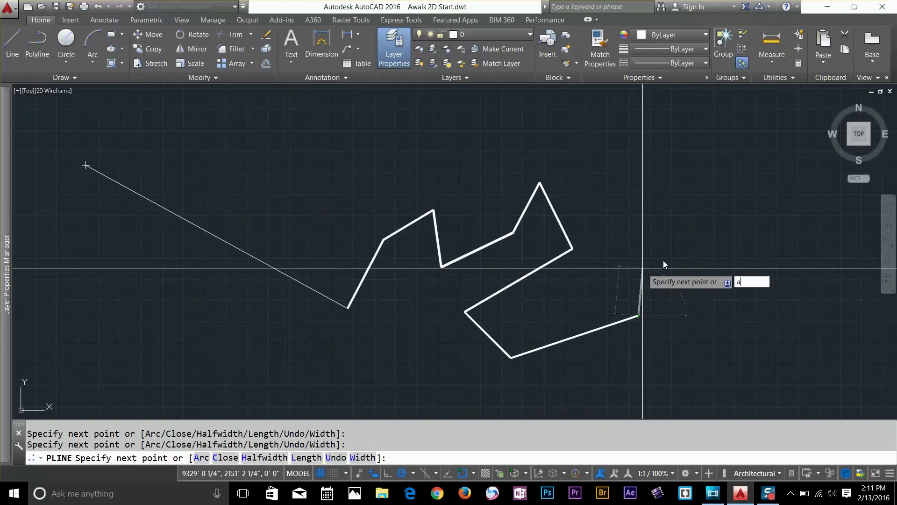
Switch to arc mode and add two wide arc segments forming an S-curve
type("a")
key("Return")
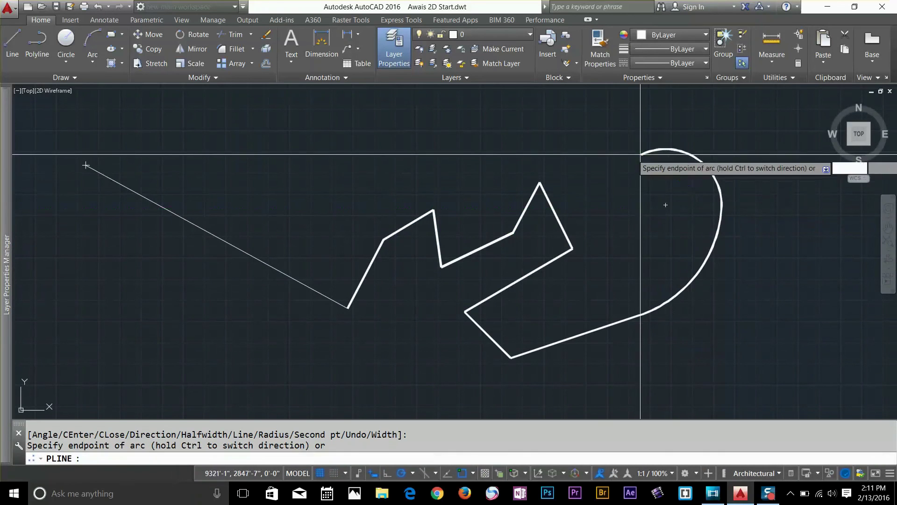
left_click(502, 125)
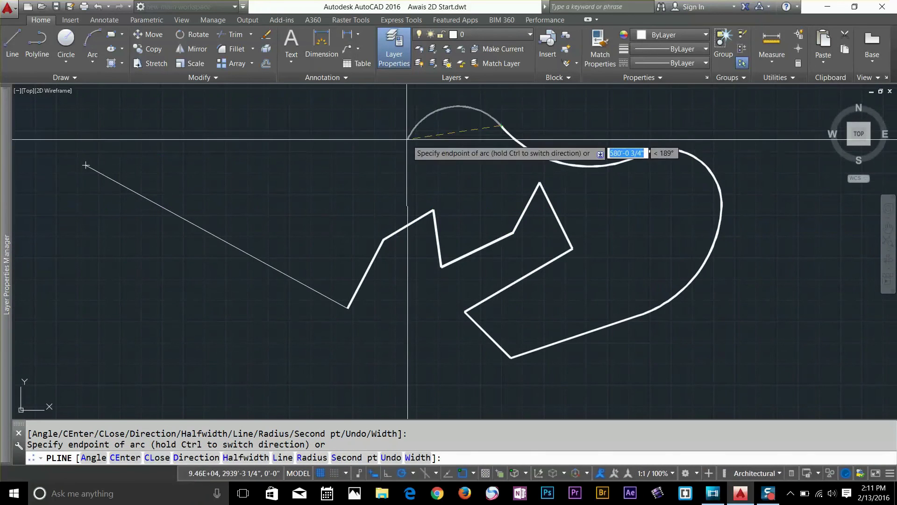
left_click(304, 139)
scroll(305, 139, "down", 2)
scroll(372, 252, "down", 2)
scroll(371, 260, "up", 5)
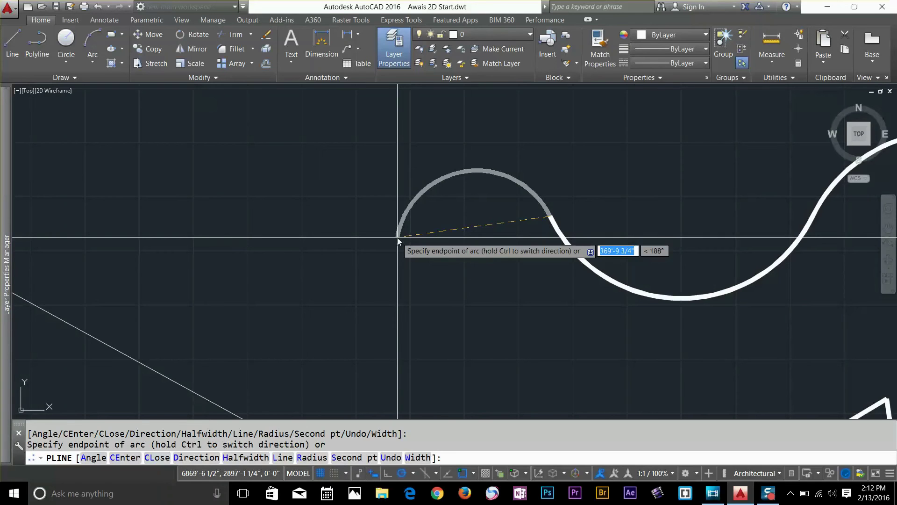
Reset the polyline width to 0 for both start and end
type("w")
key("Return")
type("0")
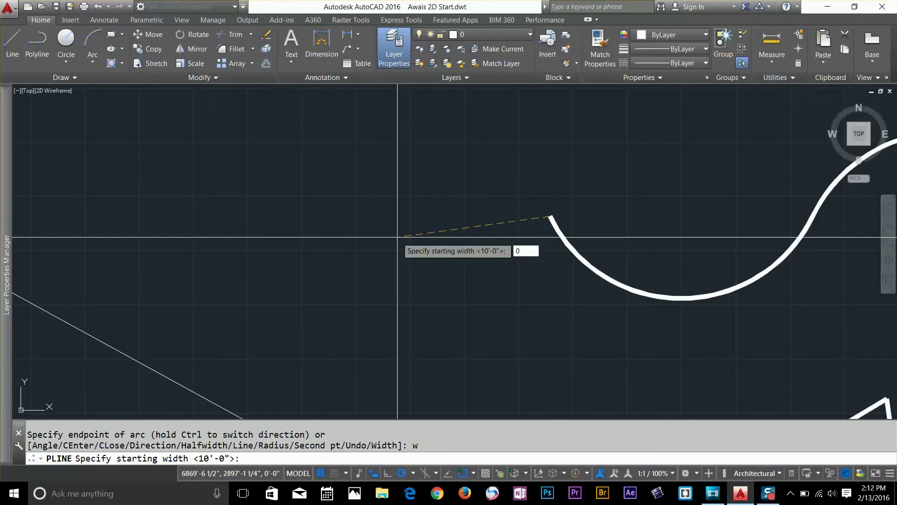
key("Return")
type("0")
key("Return")
Add a large thin arc segment to end the polyline and exit the command
scroll(293, 255, "up", 3)
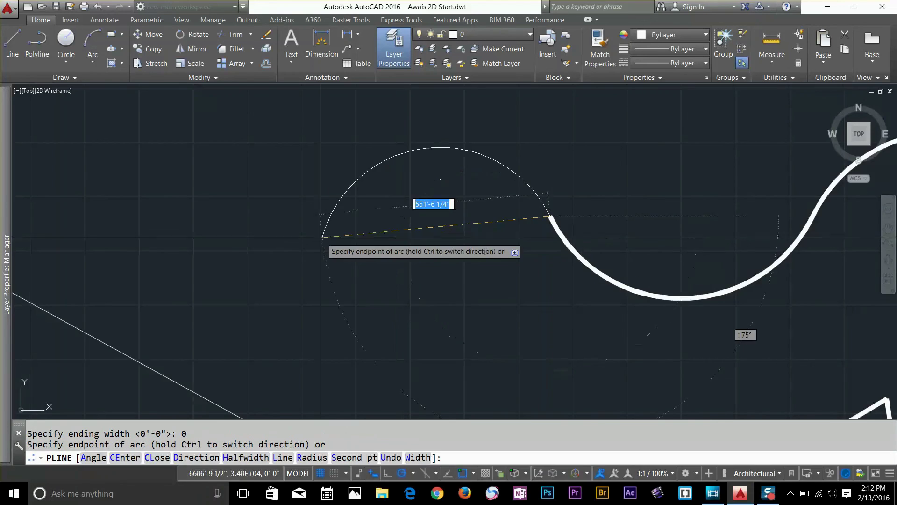
left_click(267, 276)
scroll(535, 299, "down", 2)
scroll(541, 297, "down", 2)
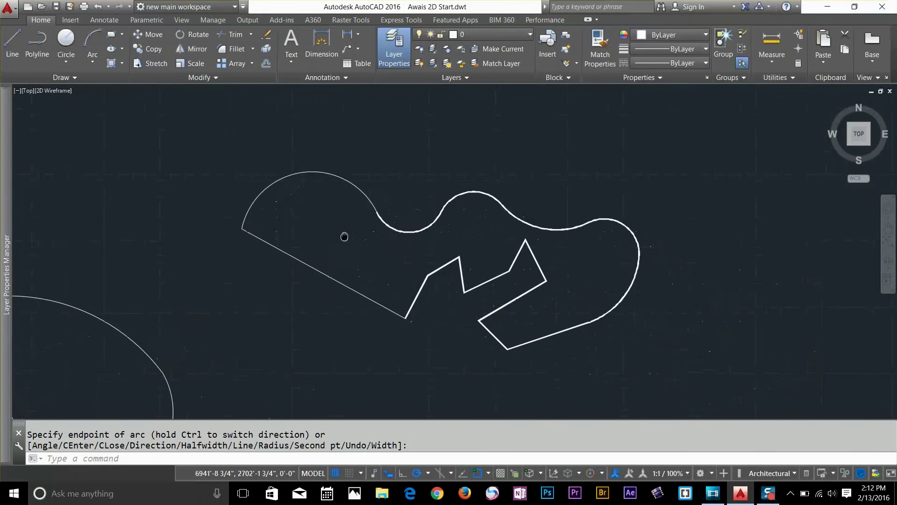
middle_click_drag(401, 240, 681, 242)
scroll(530, 246, "up", 2)
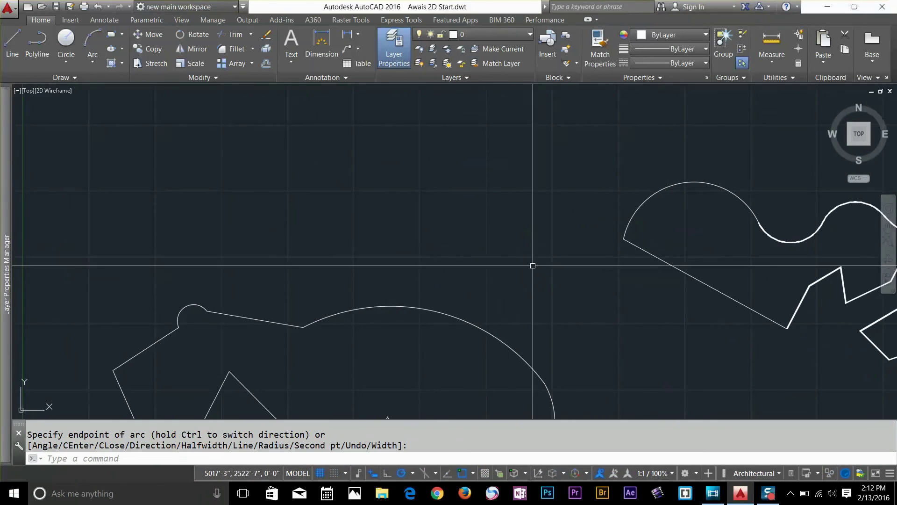
scroll(227, 265, "up", 2)
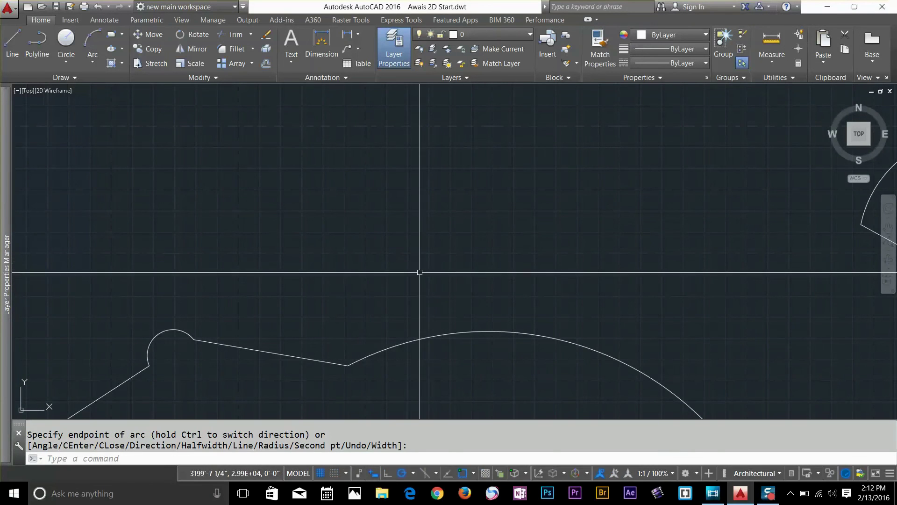
key("Escape")
left_click(281, 243)
key("Escape")
scroll(328, 341, "up", 2)
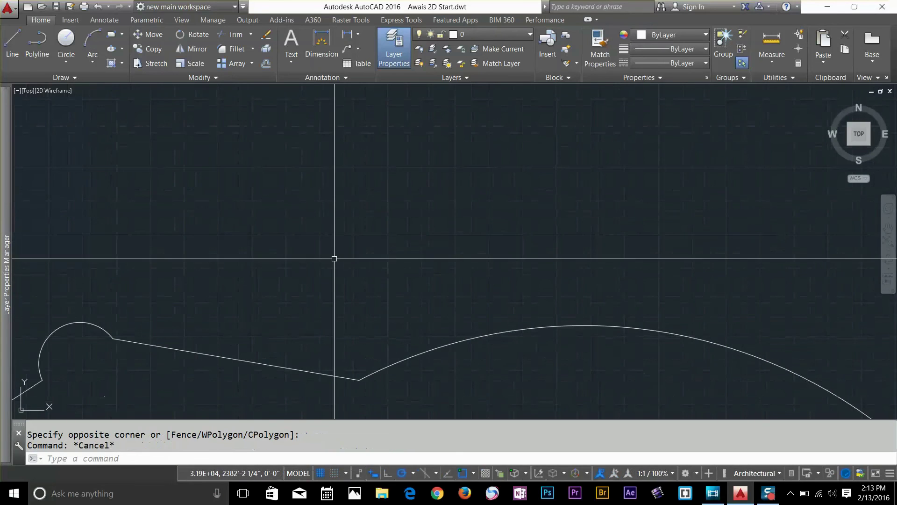
Draw a thin horizontal arrow shaft, then set the next width from 15' to 0
left_click(41, 56)
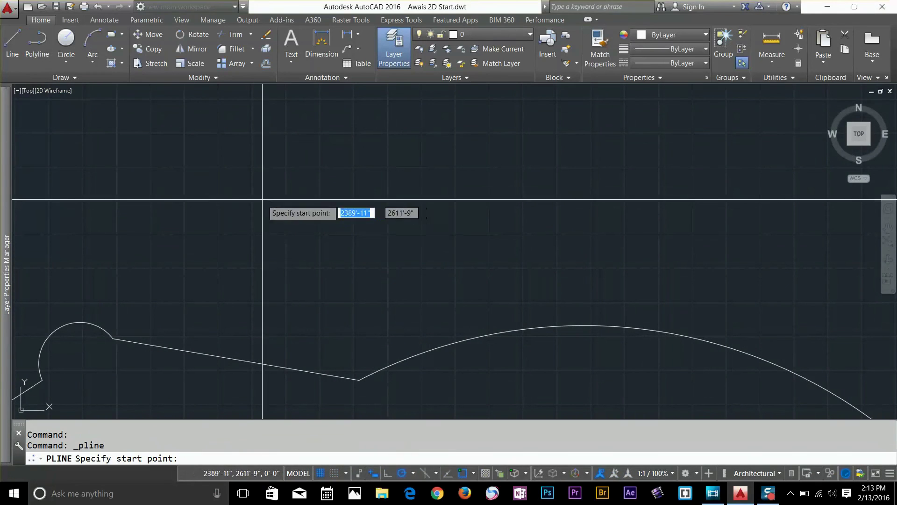
left_click(230, 232)
left_click(363, 232)
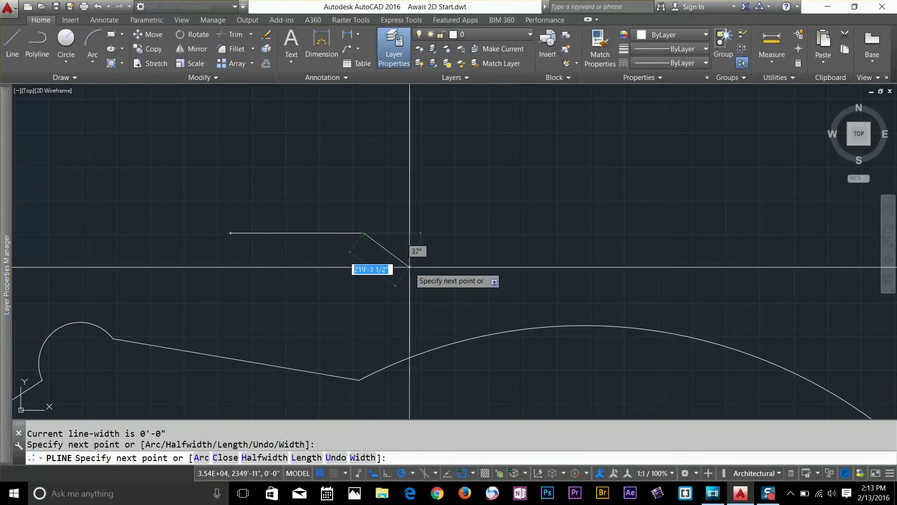
type("w")
key("Return")
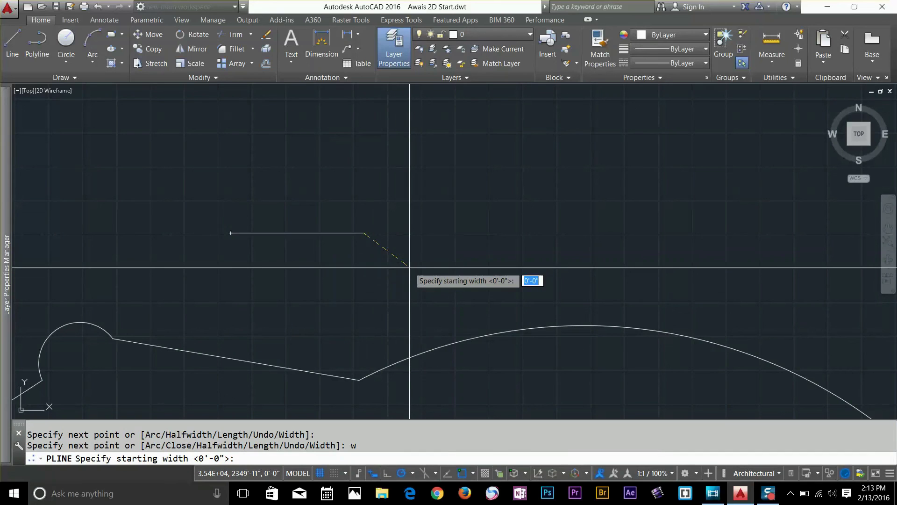
type("15")
key("Return")
type("0")
key("Return")
Place the arrow tip to complete the tapered arrowhead and finish the polyline
scroll(395, 259, "up", 4)
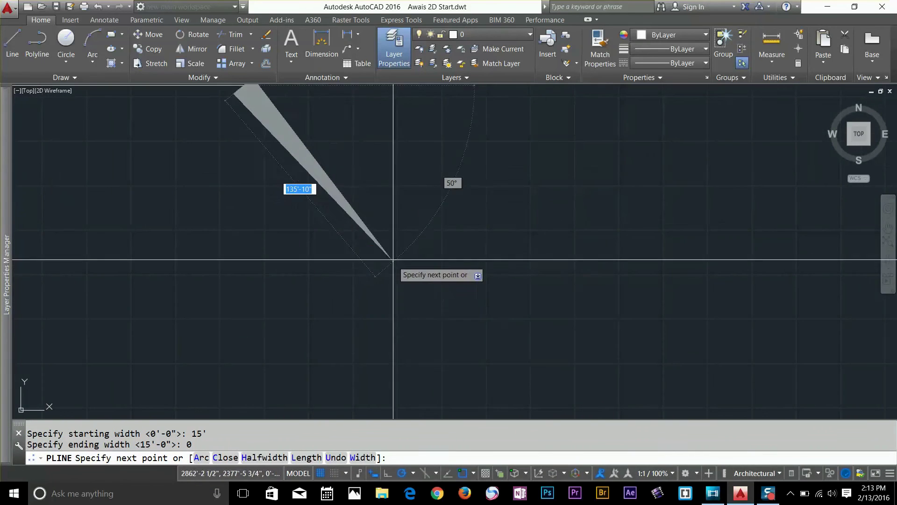
left_click(364, 160)
key("Return")
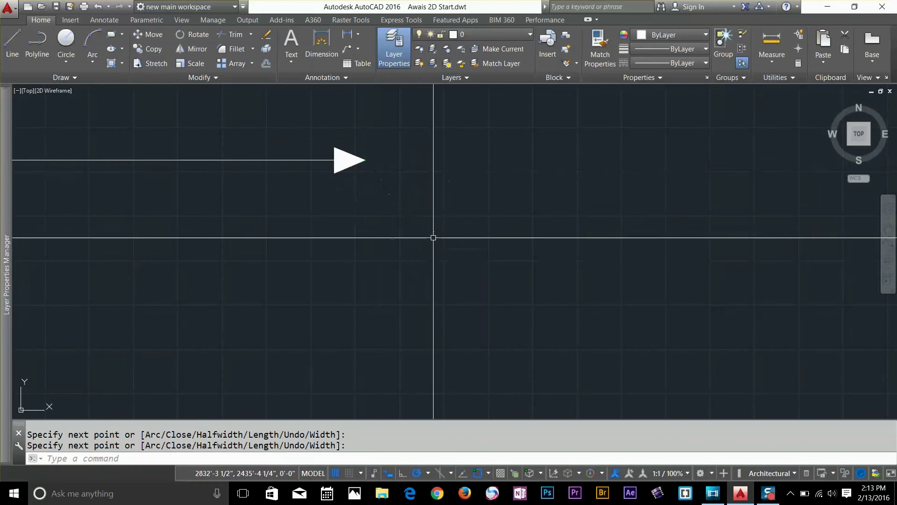
scroll(541, 261, "down", 4)
middle_click_drag(541, 260, 626, 232)
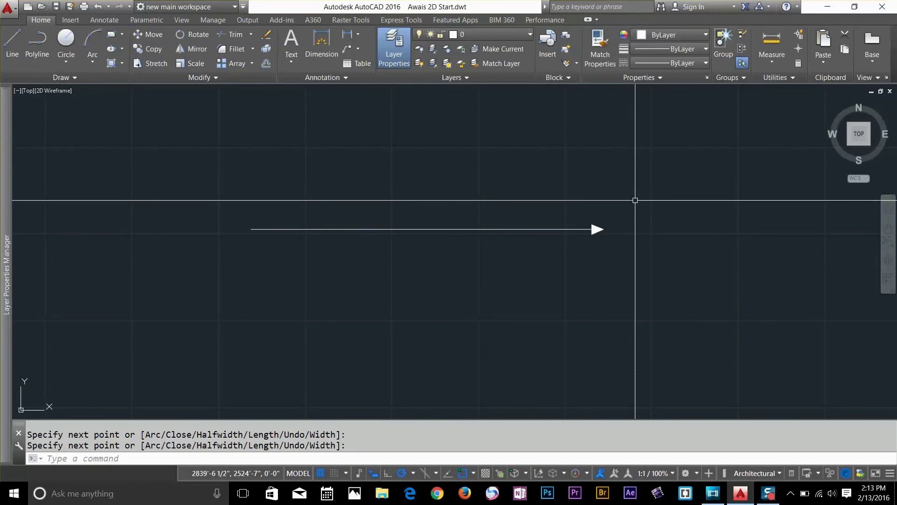
scroll(615, 218, "down", 2)
scroll(635, 224, "down", 2)
middle_click_drag(619, 203, 476, 158)
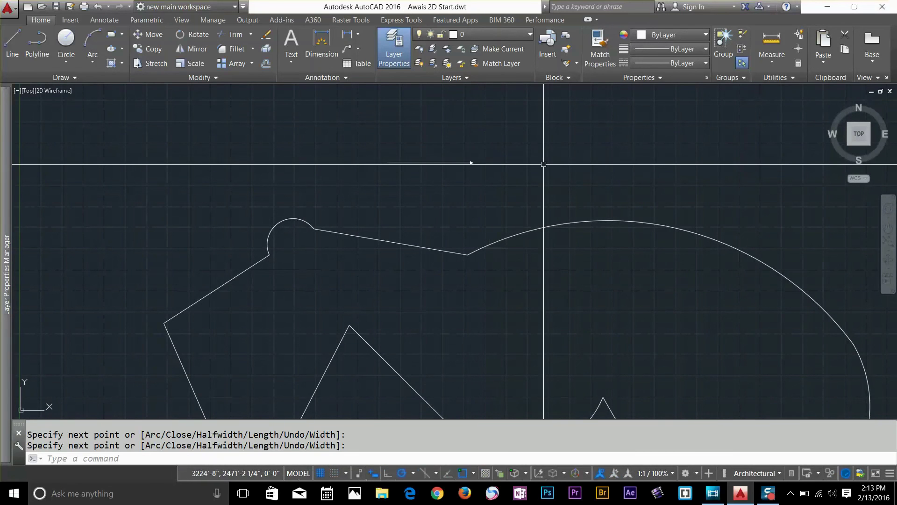